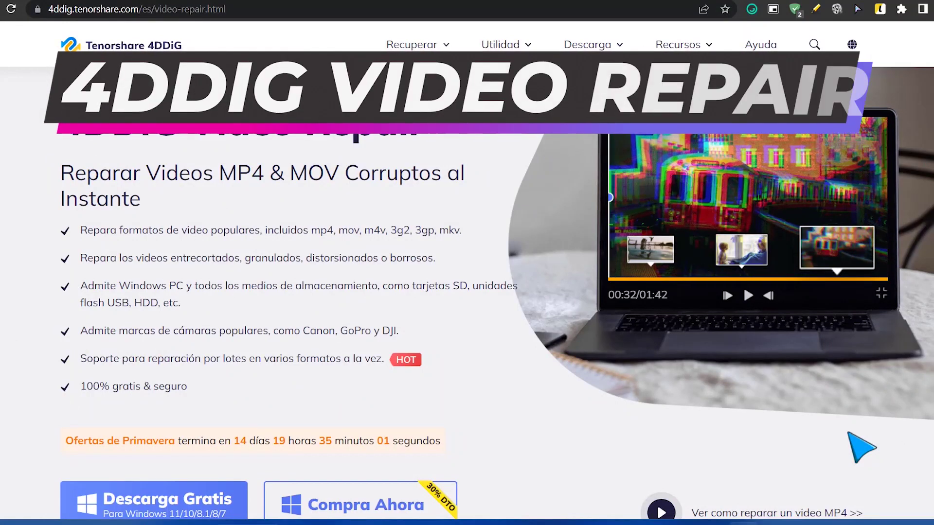
Step: Look through the 4DDiG Video Repair product page, examining supported formats, supported devices, features and the three repair steps
scroll(277, 303, down, 6)
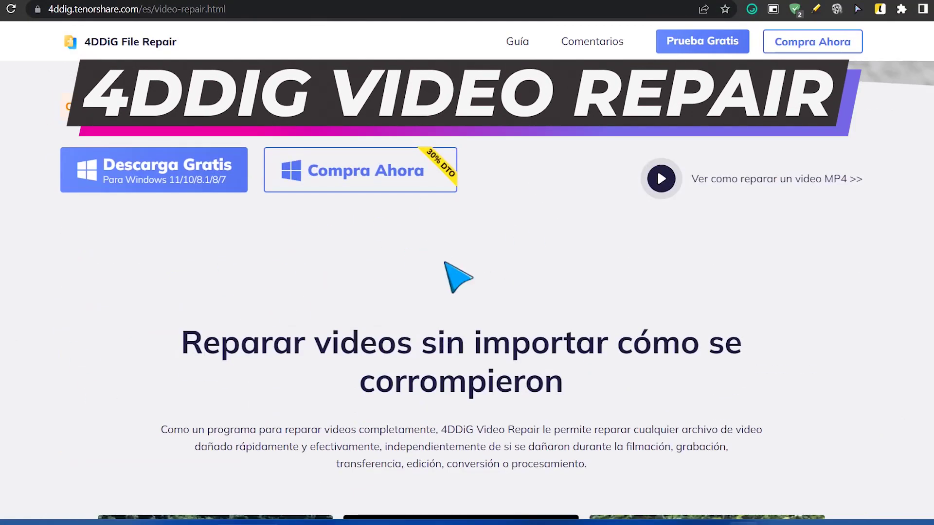
scroll(423, 326, down, 3)
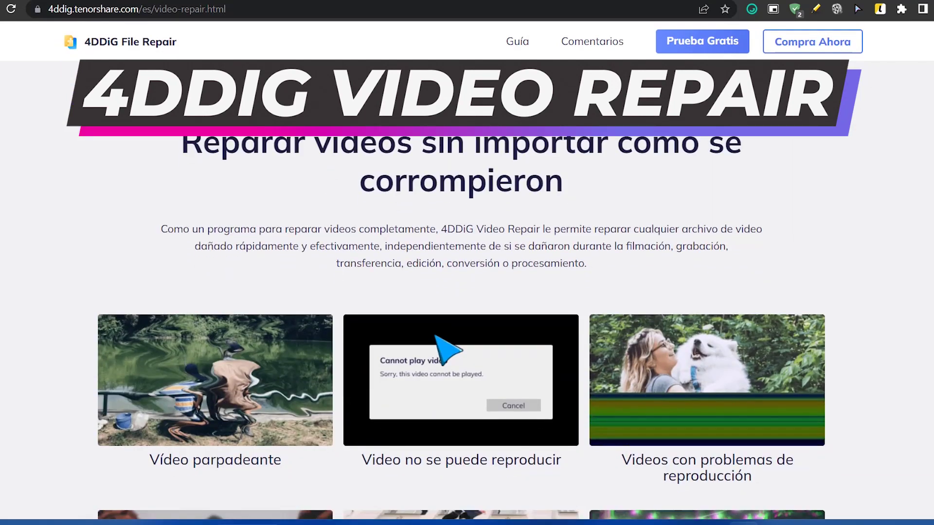
scroll(433, 341, down, 4)
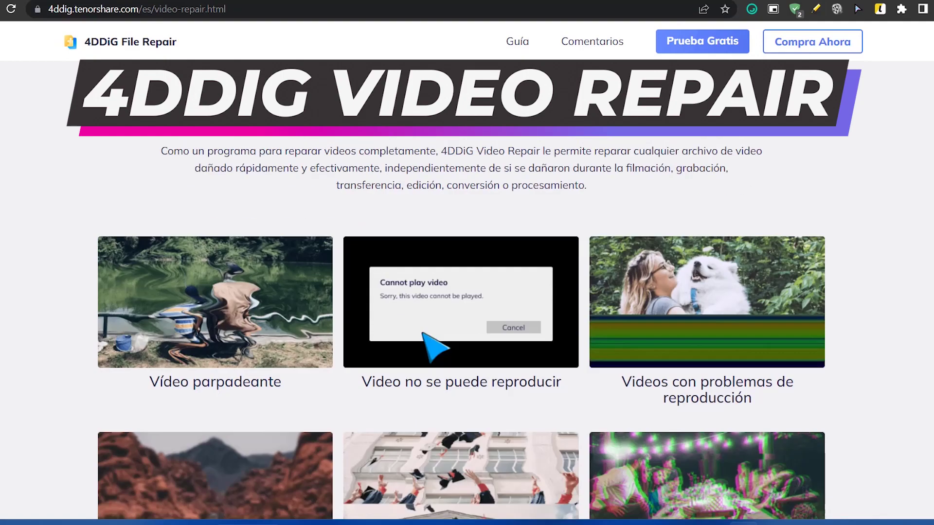
scroll(545, 297, down, 11)
scroll(569, 272, up, 4)
scroll(567, 277, down, 11)
scroll(565, 297, down, 2)
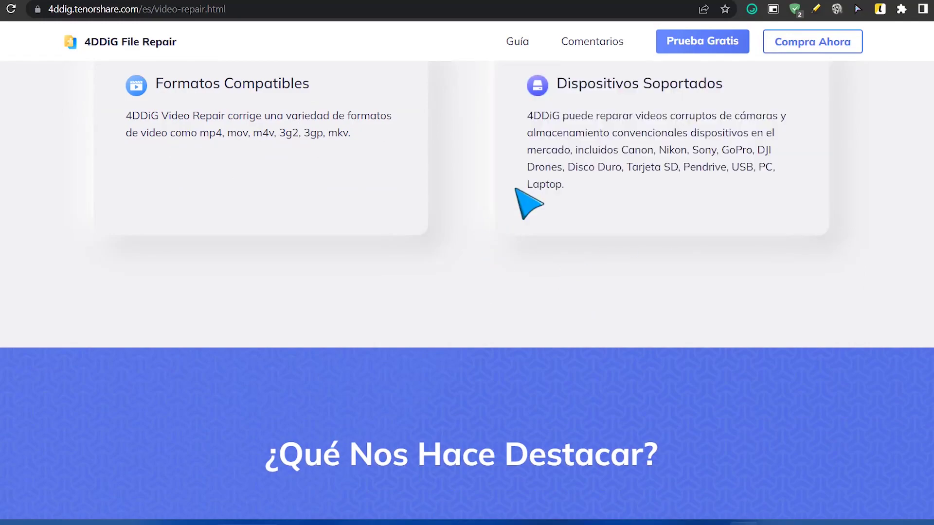
scroll(632, 272, down, 5)
scroll(610, 297, down, 10)
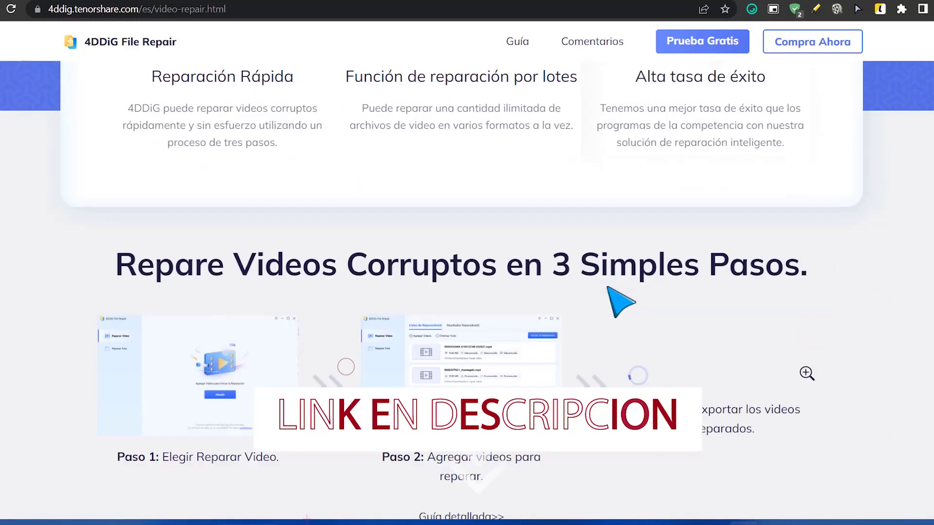
scroll(662, 265, down, 20)
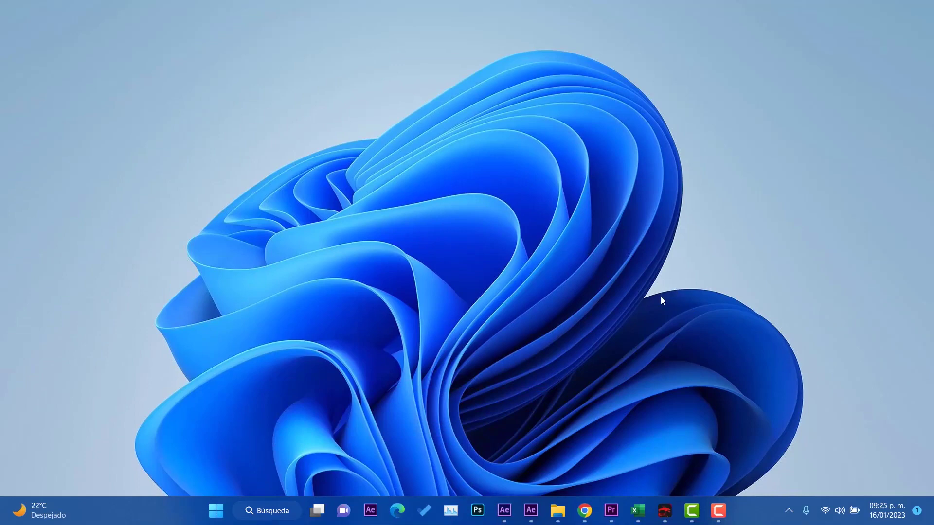
Step: Launch 4DDiG File Repair and choose the Reparar Video mode
click(240, 516)
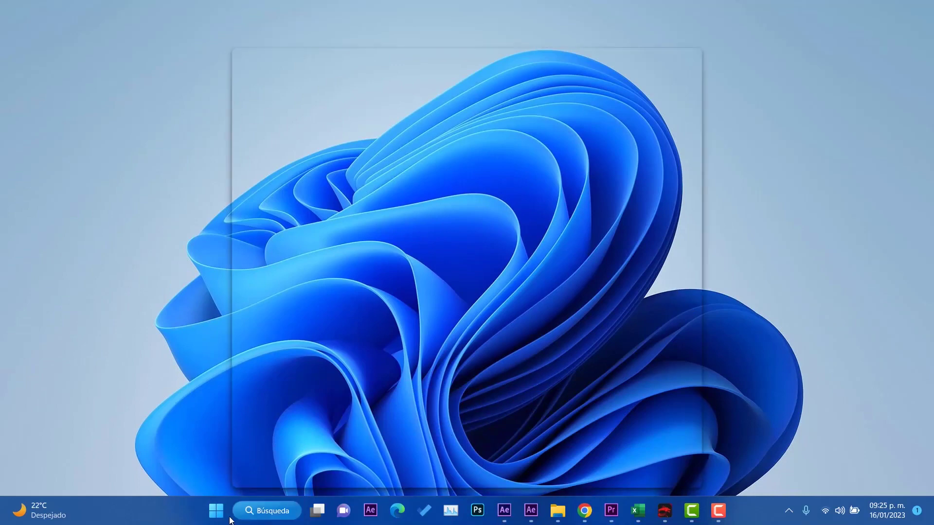
key(super)
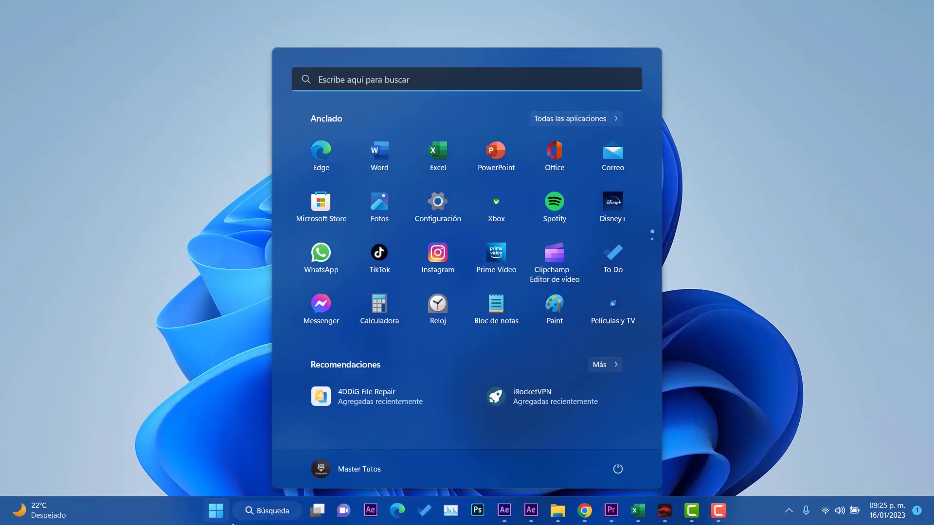
click(358, 395)
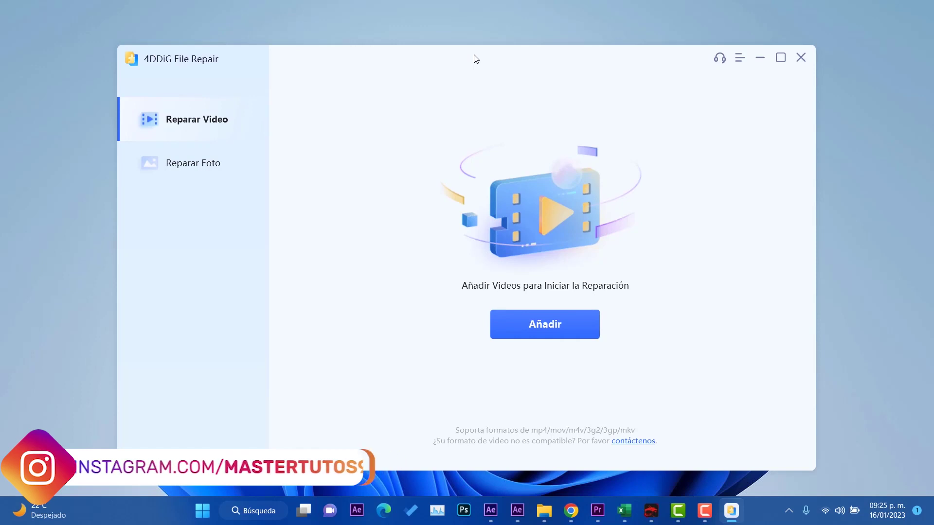
click(199, 151)
click(203, 123)
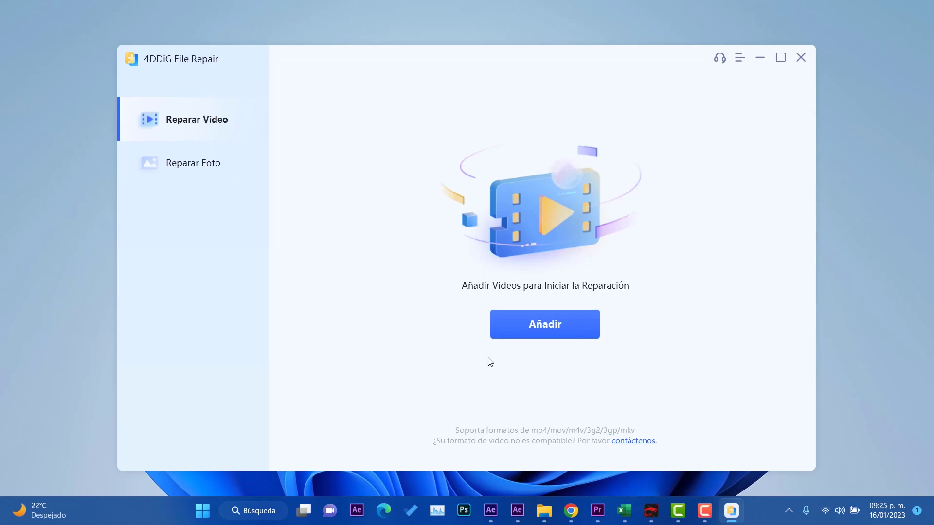
Step: Try to play the damaged video in Windows Media Player, then dismiss the error dialog and close the player
mouse_move(540, 515)
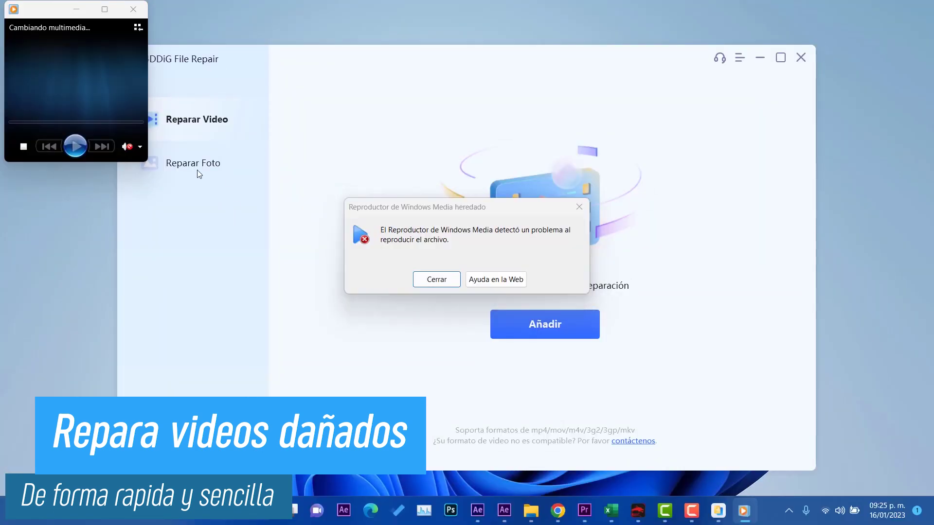
drag(396, 203, 74, 207)
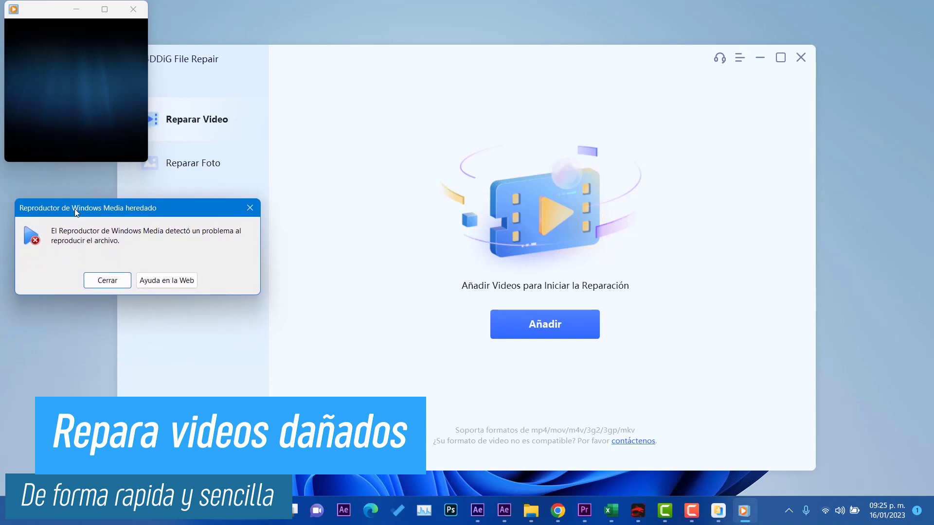
drag(150, 209, 301, 30)
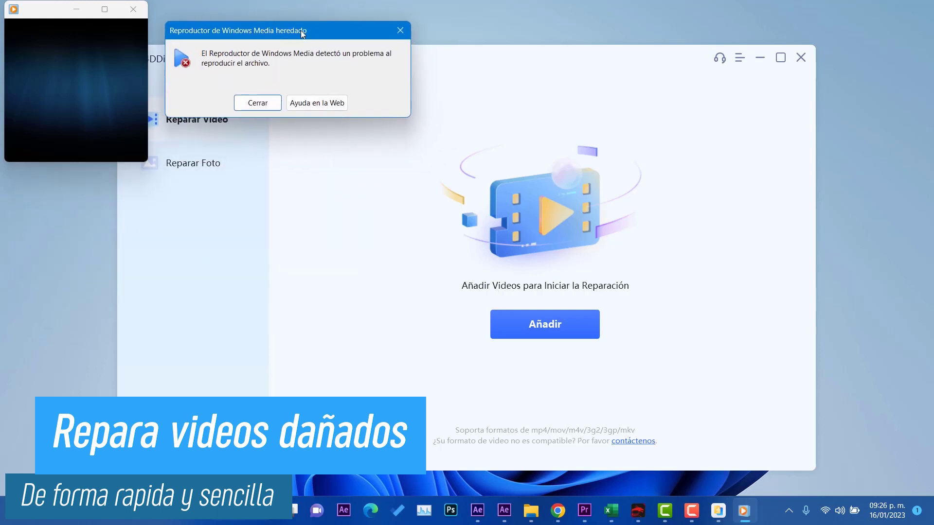
click(263, 108)
click(133, 9)
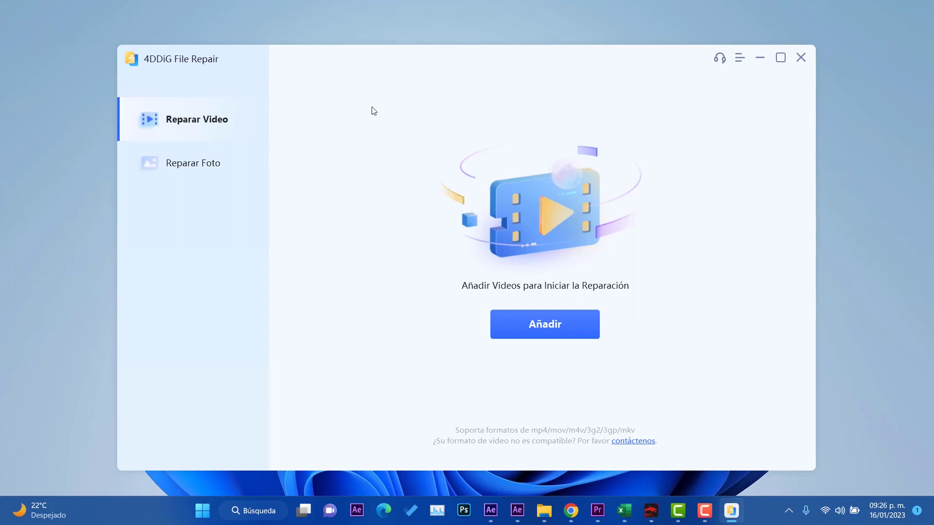
Step: Add the damaged video 2.mp4 from the Descargas folder to the repair list
click(545, 337)
click(168, 177)
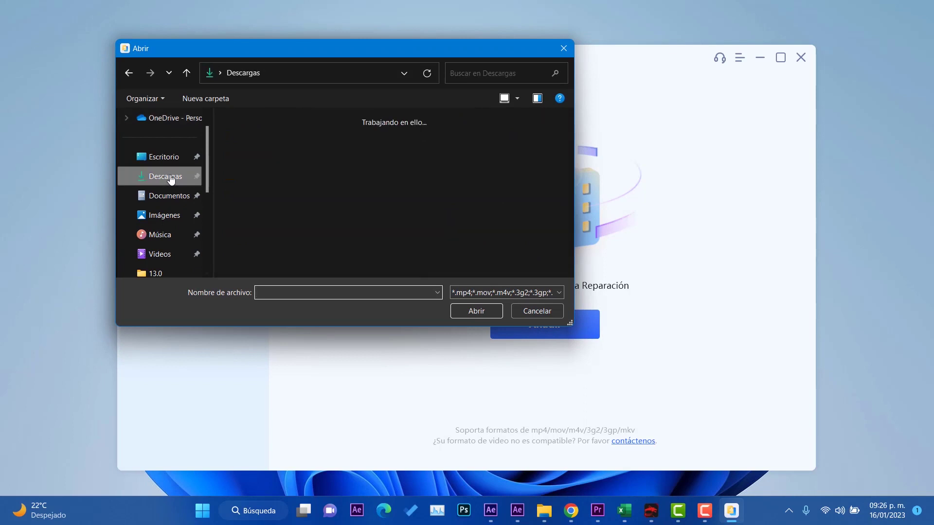
scroll(532, 200, down, 2)
scroll(532, 205, down, 5)
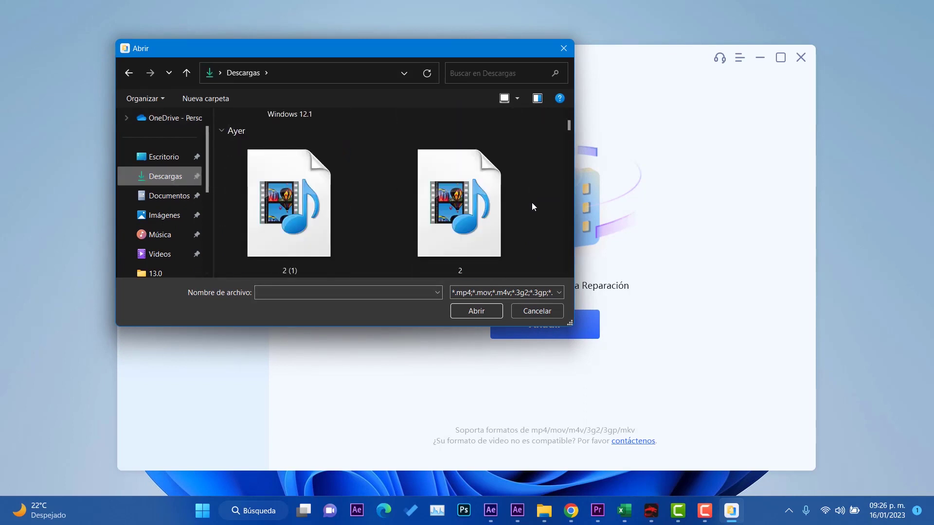
double_click(469, 214)
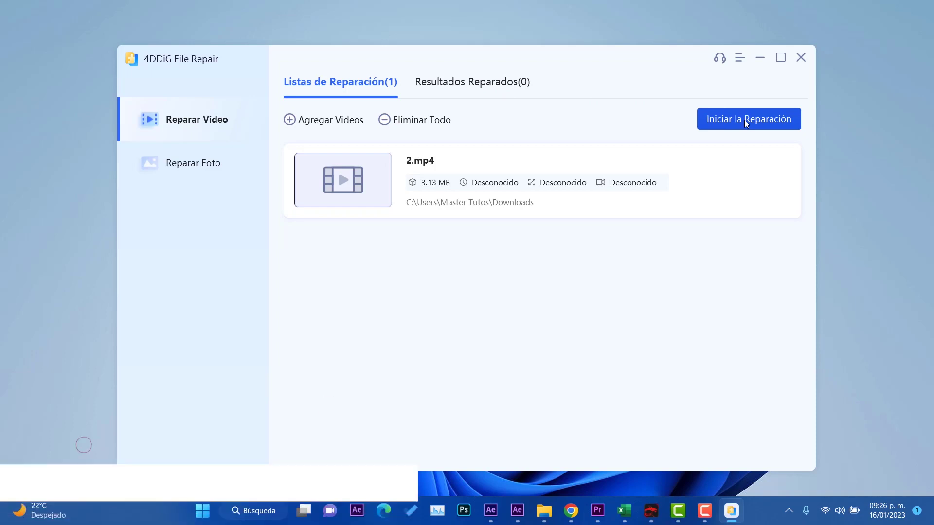
Step: Repair 2.mp4 and preview the repaired video in the results
click(745, 120)
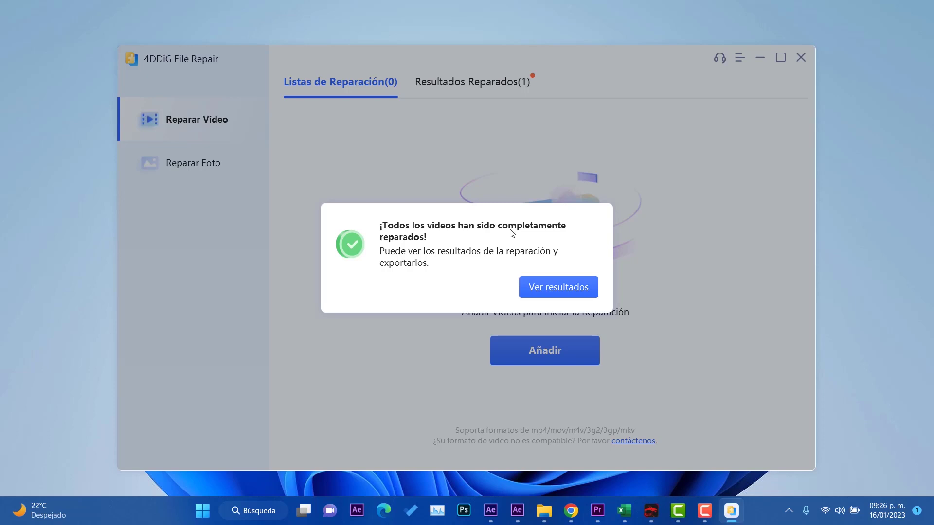
click(565, 288)
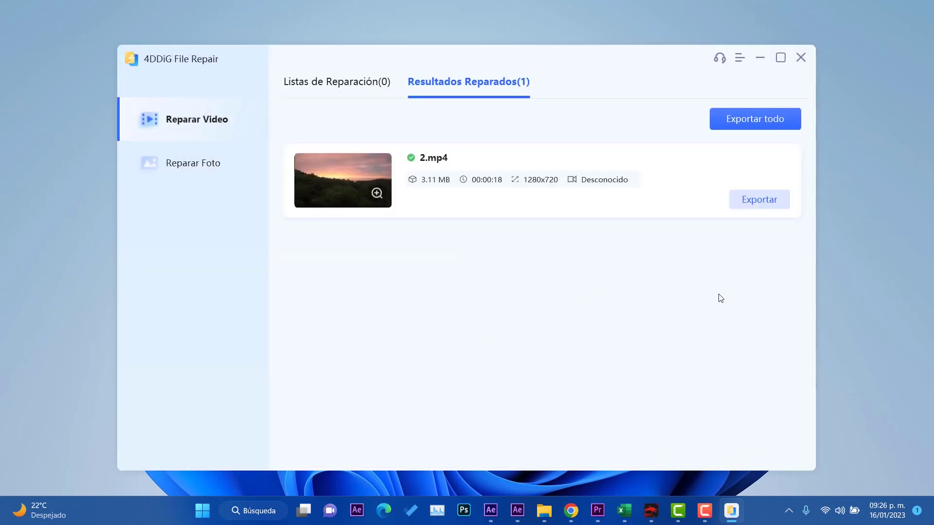
click(340, 185)
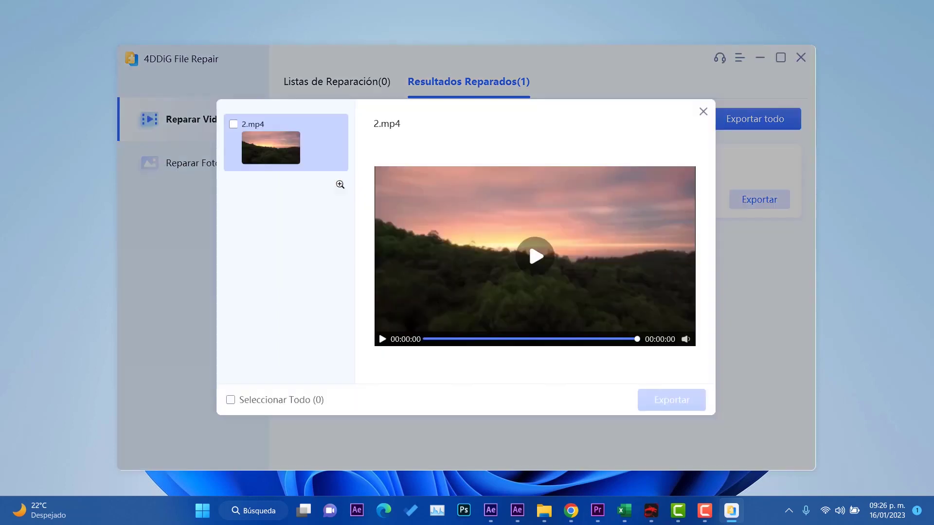
click(538, 261)
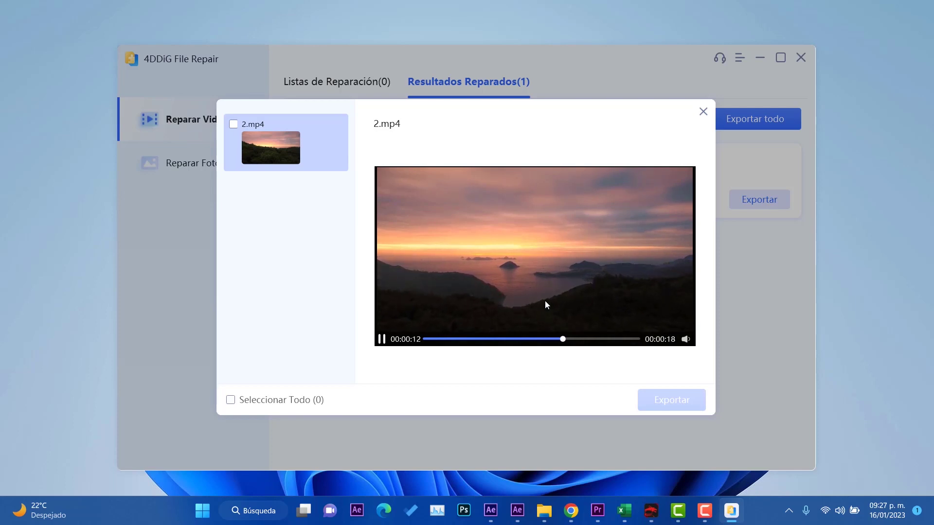
click(704, 111)
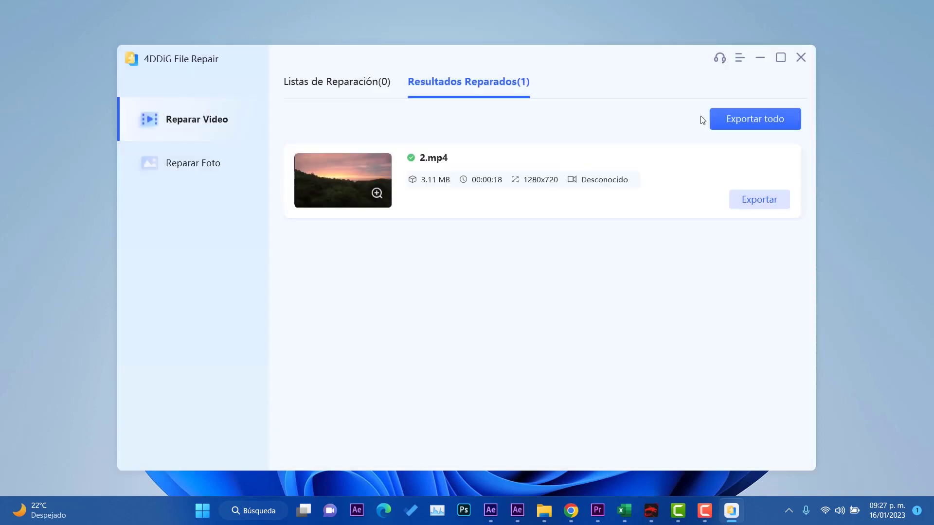
Step: Export the repaired 2.mp4 to the Escritorio folder and play the exported 2_repaired video in an enlarged player window
click(769, 198)
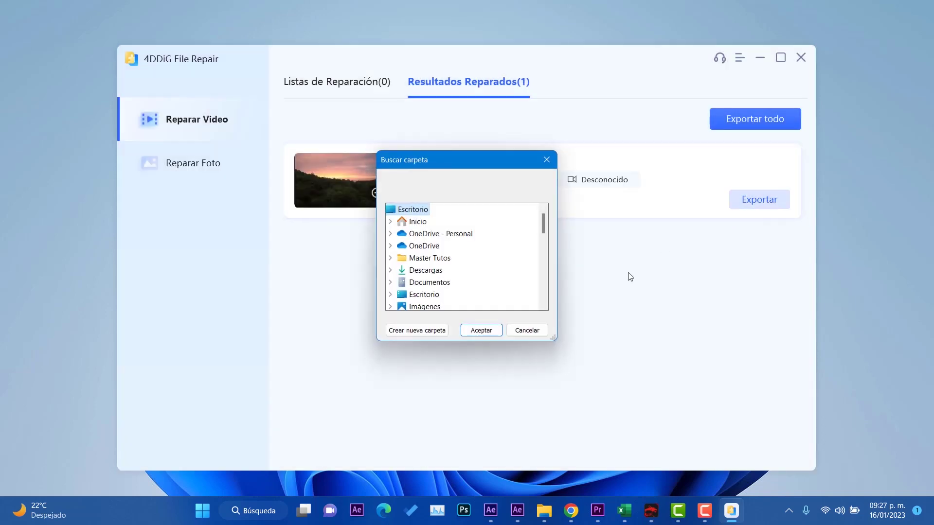
click(483, 330)
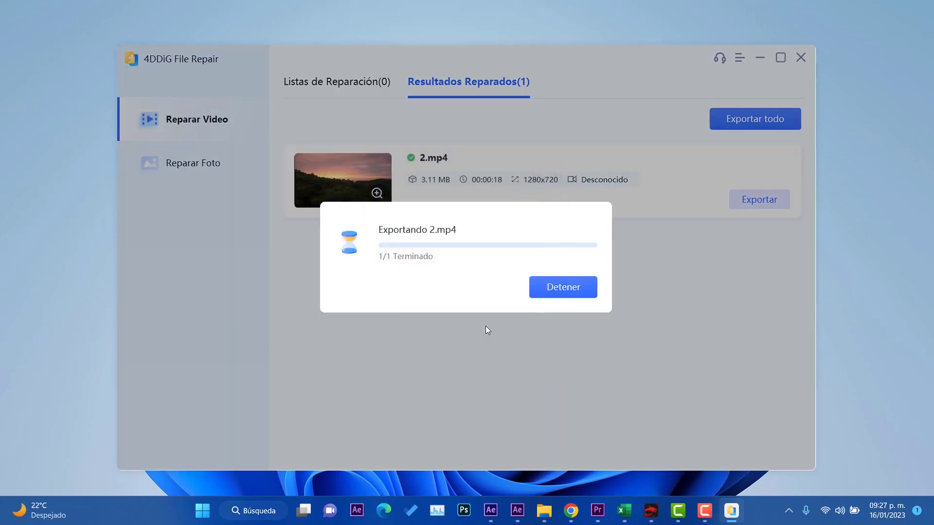
click(540, 282)
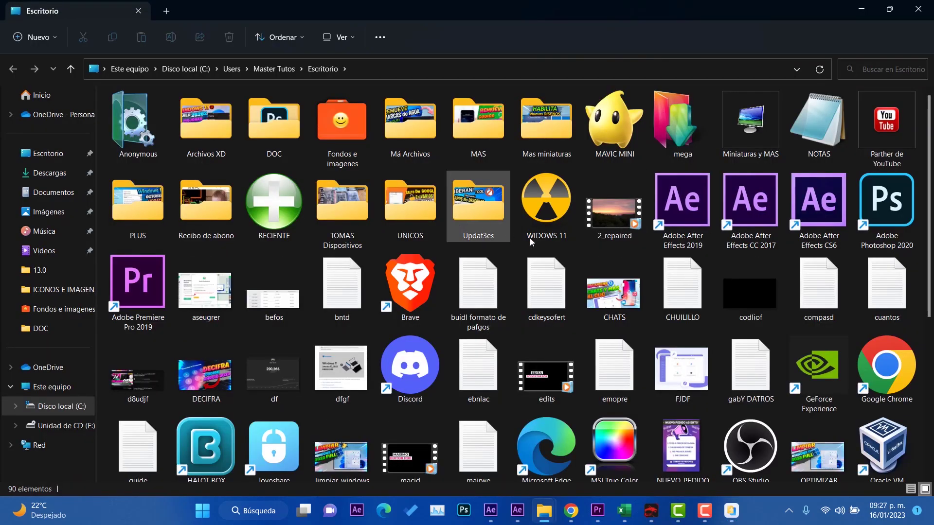
double_click(621, 217)
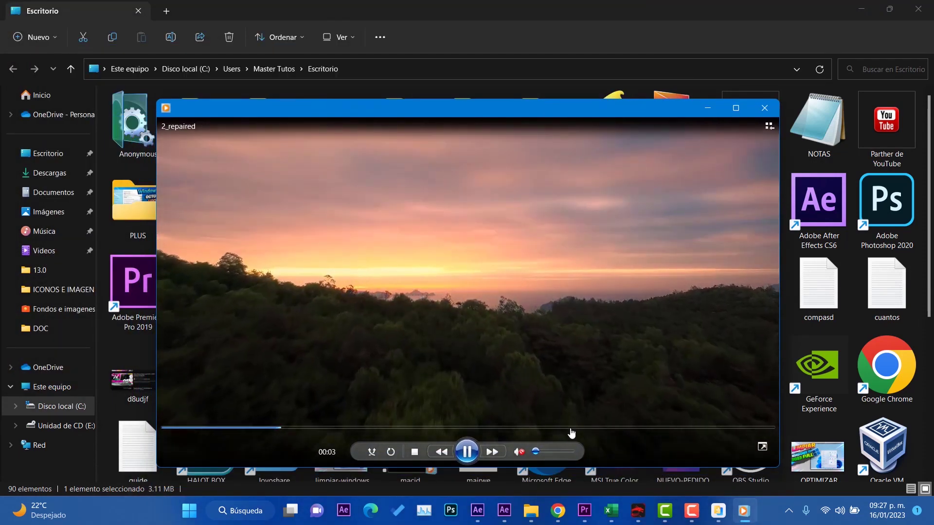
click(737, 109)
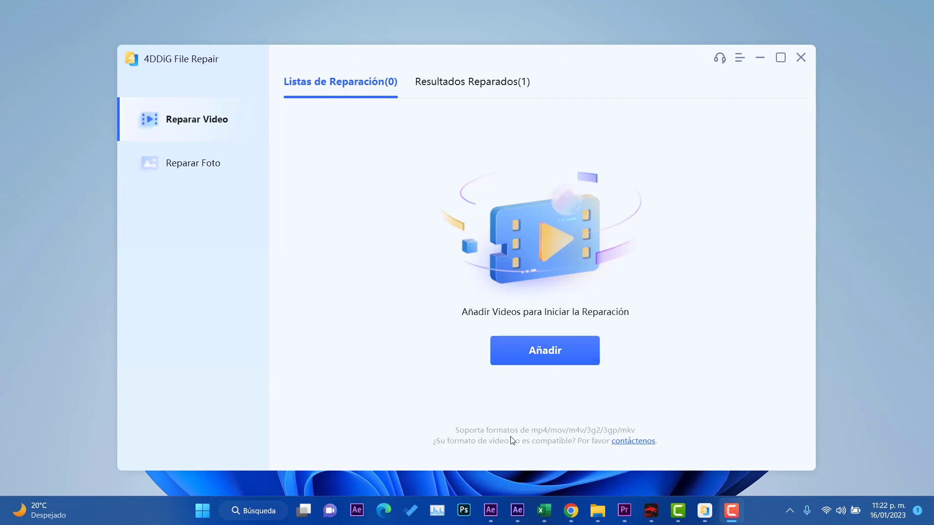
Step: Open another video from the Descargas folder in Windows Media Player to test its playback
mouse_move(596, 515)
click(446, 430)
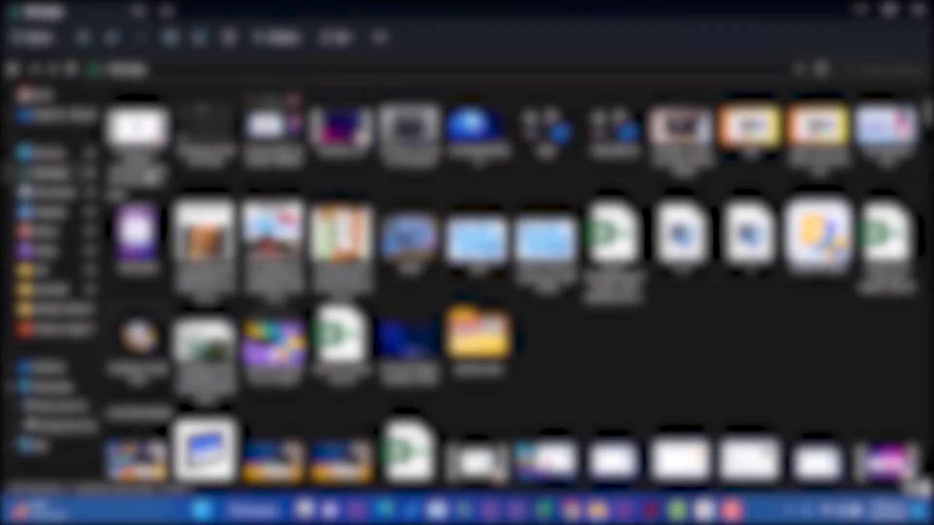
click(204, 139)
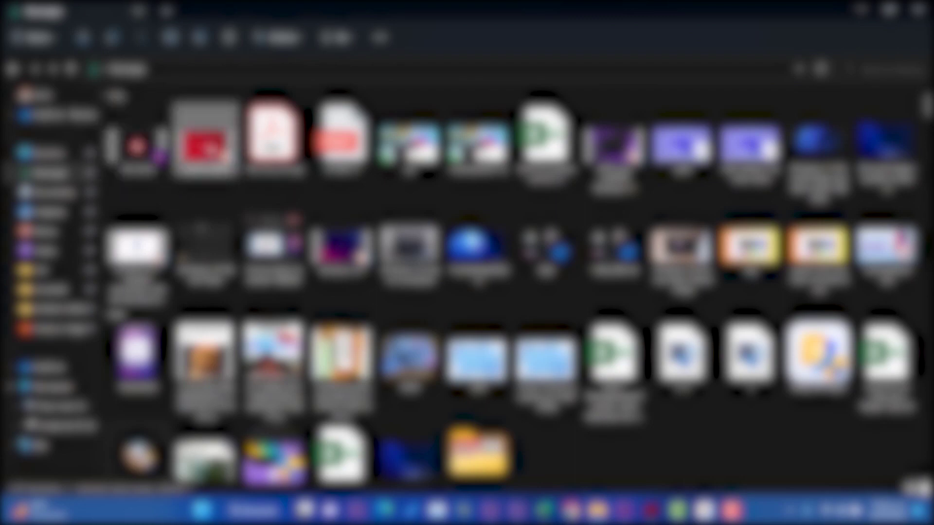
key(Return)
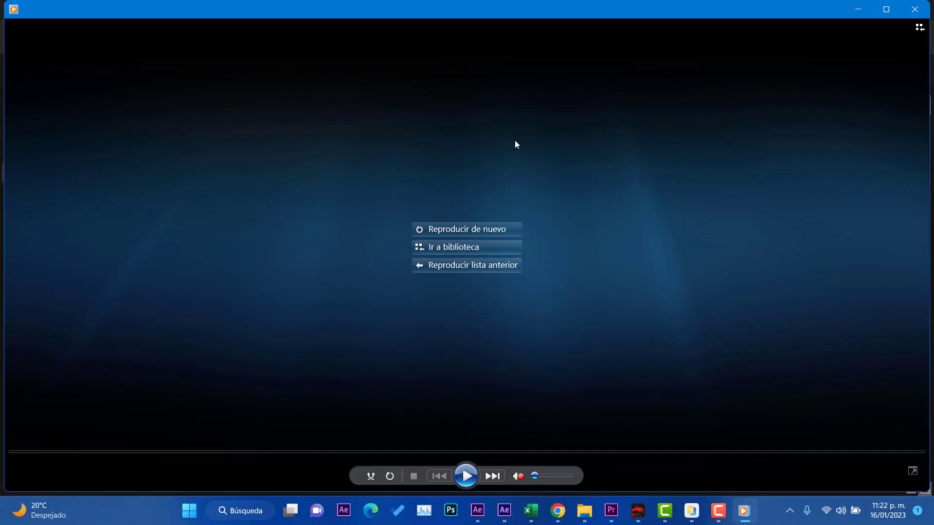
Step: Try repeatedly to replay the second video and close the media player
drag(621, 11, 627, 22)
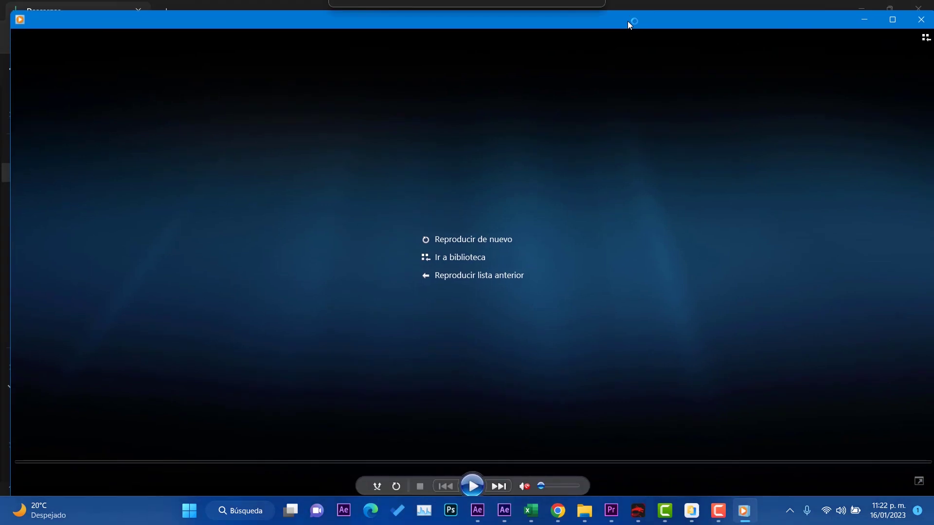
click(498, 236)
click(491, 238)
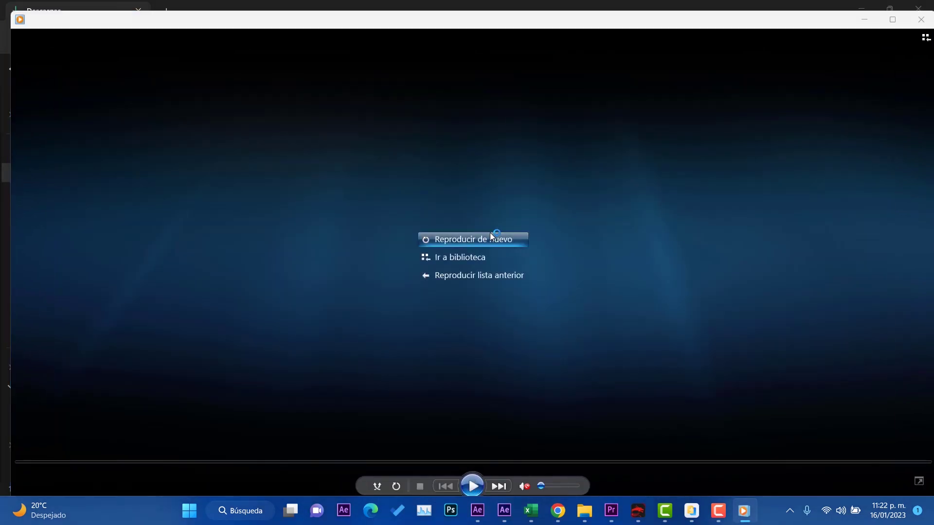
click(489, 237)
click(486, 240)
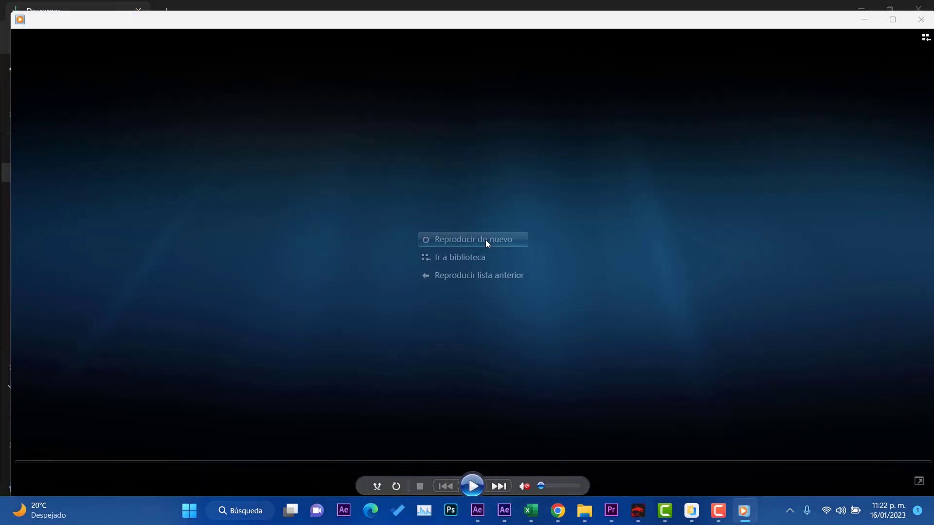
click(486, 241)
click(486, 241)
click(485, 240)
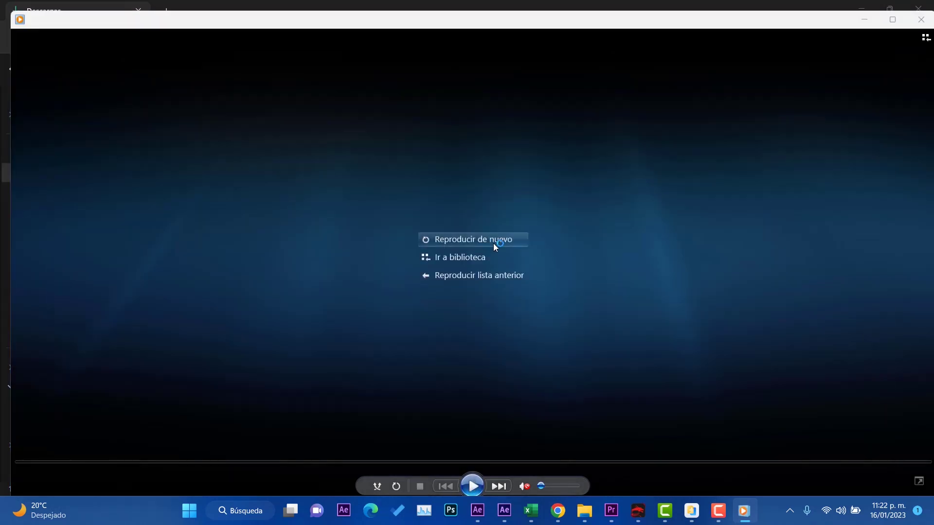
click(921, 19)
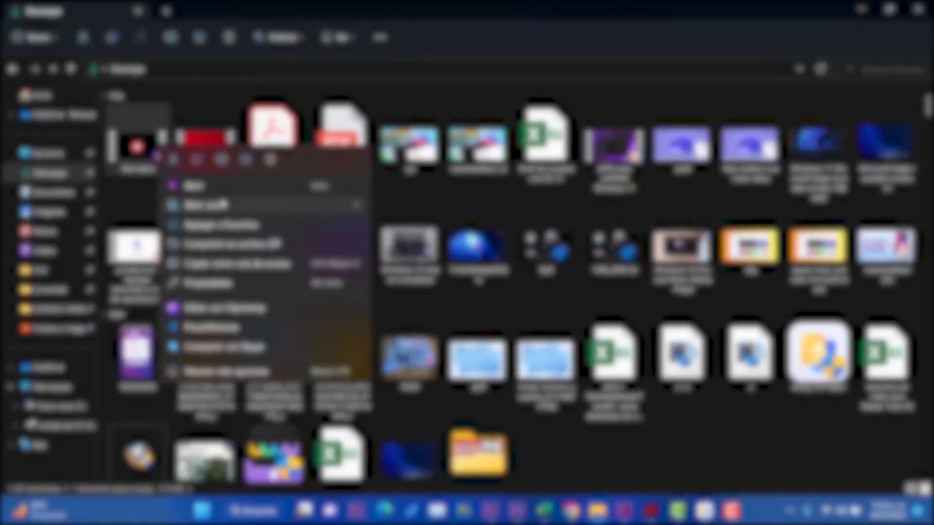
Step: Test the video from the Descargas folder in Reproductor de Windows Media heredado, close the player and return to 4DDiG File Repair
mouse_move(205, 205)
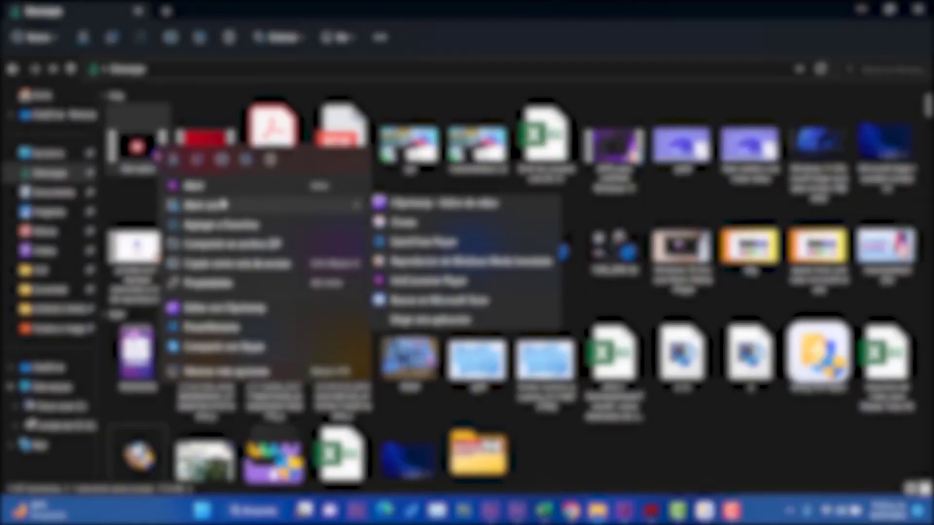
click(426, 263)
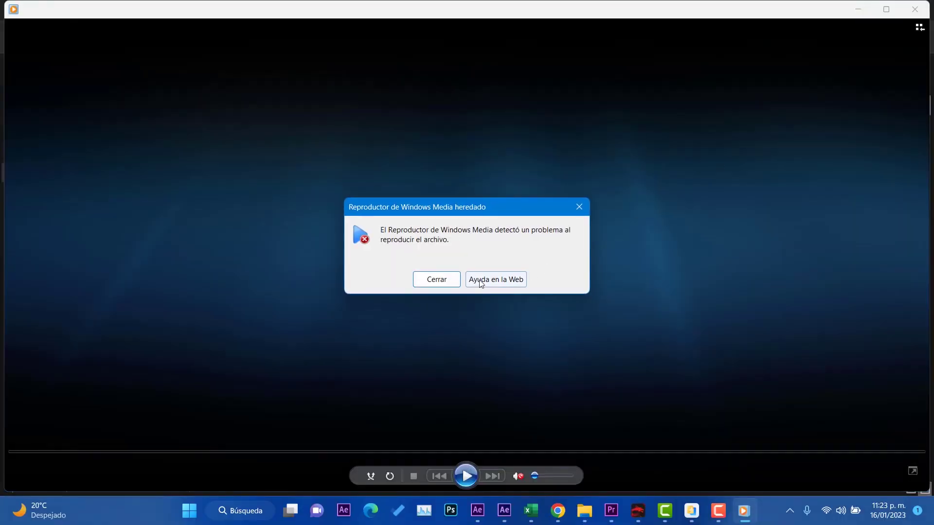
click(579, 206)
click(915, 9)
click(874, 7)
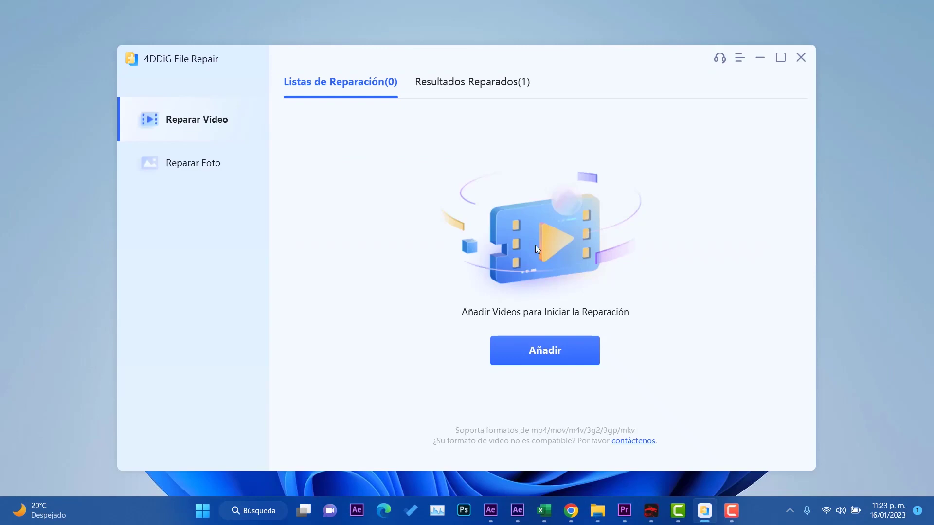
Step: Add nUEVO VIDEO from the Descargas folder to the video repair list and start its repair
click(572, 341)
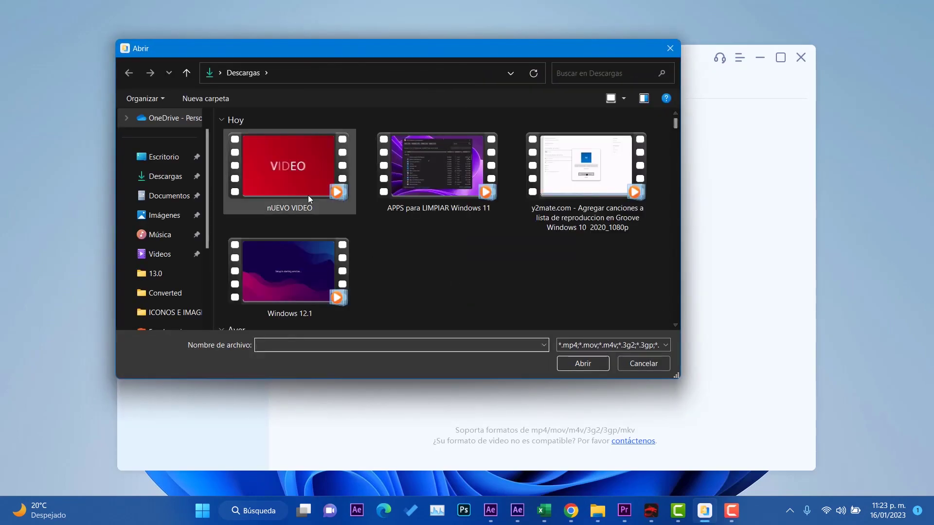
double_click(302, 178)
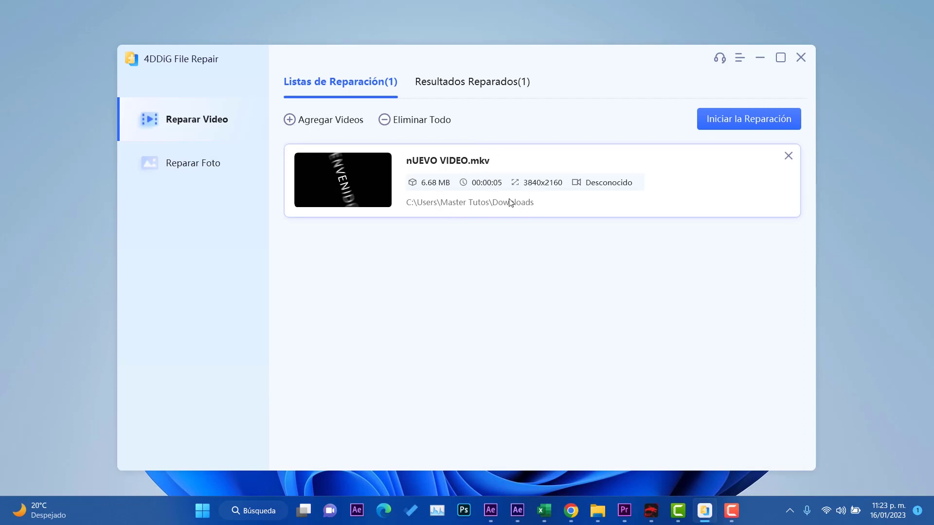
click(751, 124)
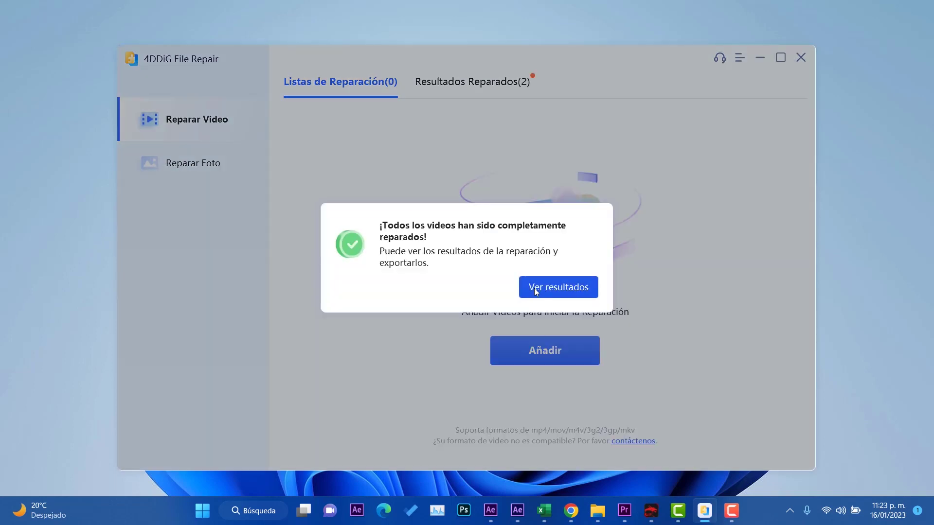
Step: View the repair results, play the preview of the repaired nUEVO VIDEO.mkv and close the preview
click(530, 292)
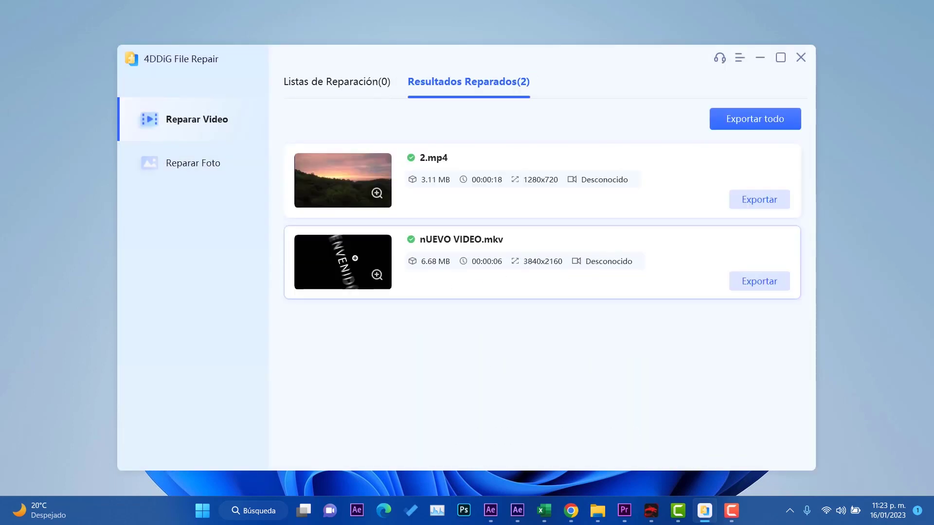
click(377, 275)
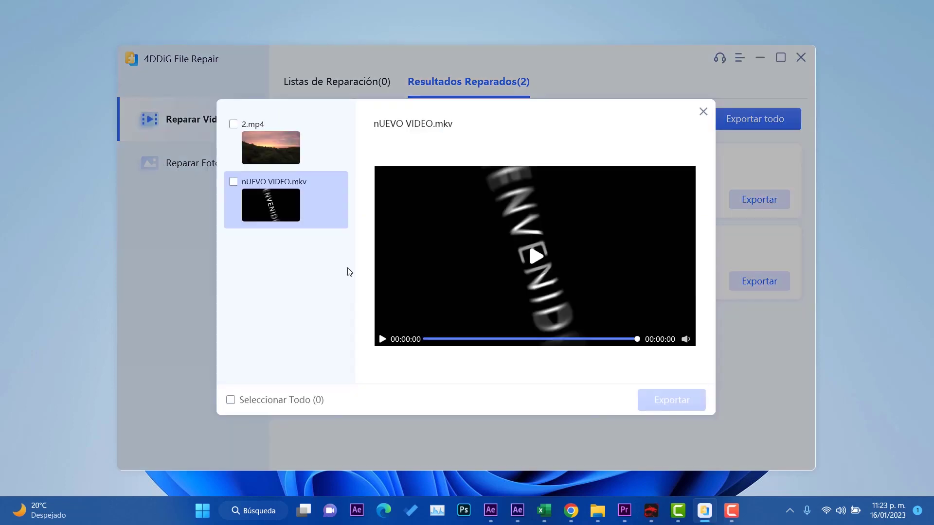
click(526, 250)
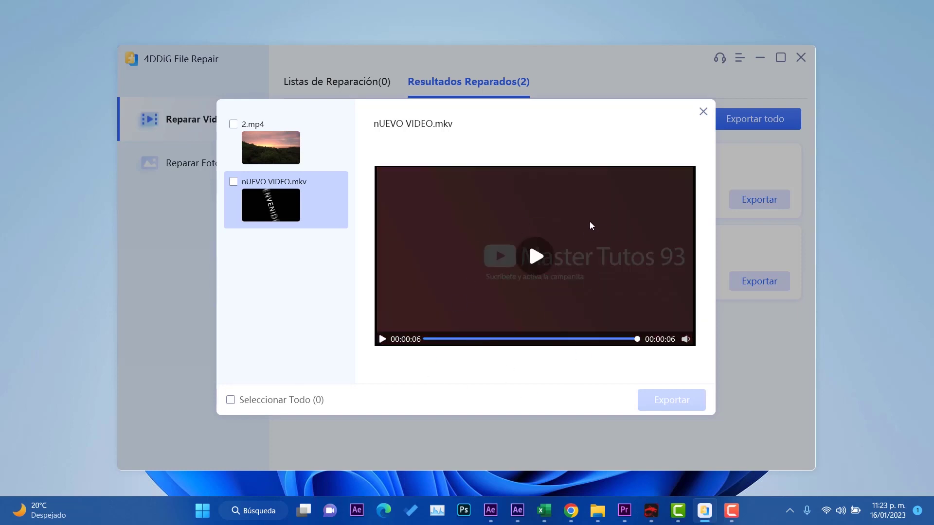
click(704, 112)
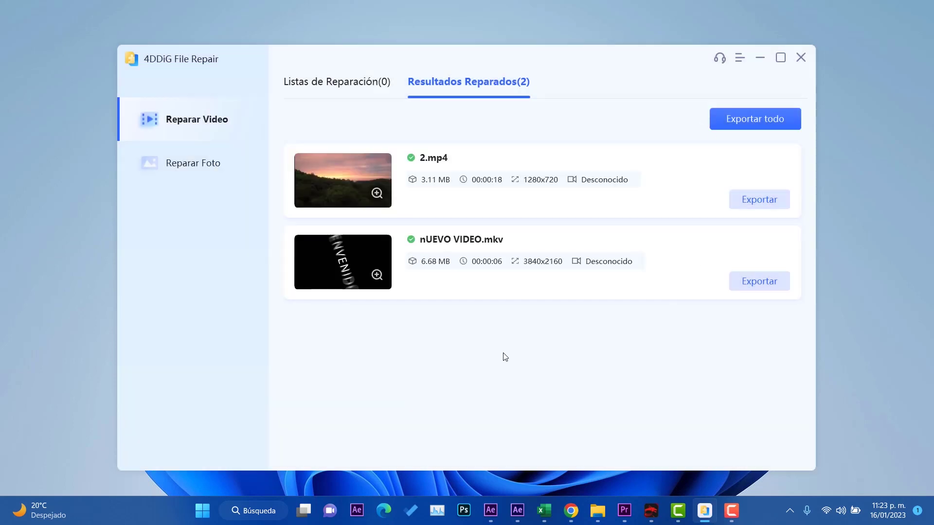
Step: Export the repaired nUEVO VIDEO.mkv to the Escritorio folder and look for the exported file there
click(770, 283)
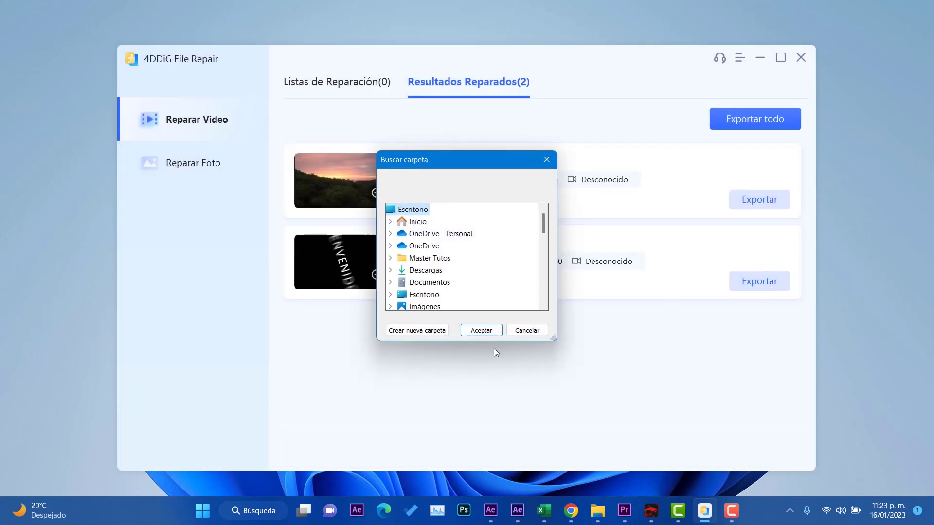
click(473, 334)
click(552, 287)
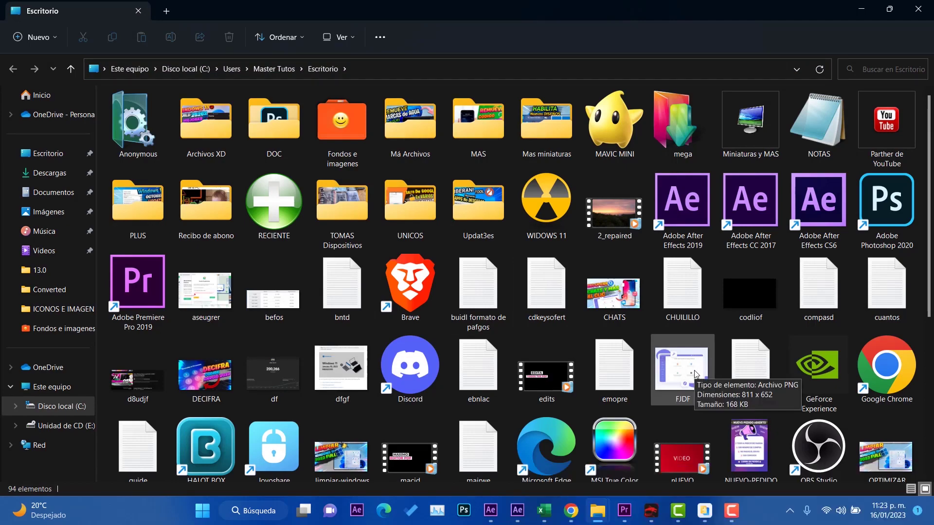
scroll(670, 382, down, 5)
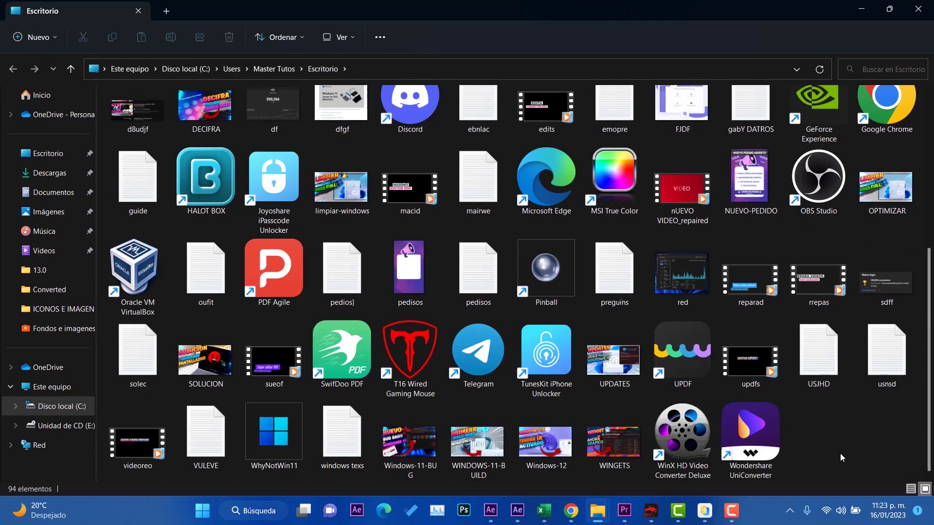
scroll(839, 453, up, 5)
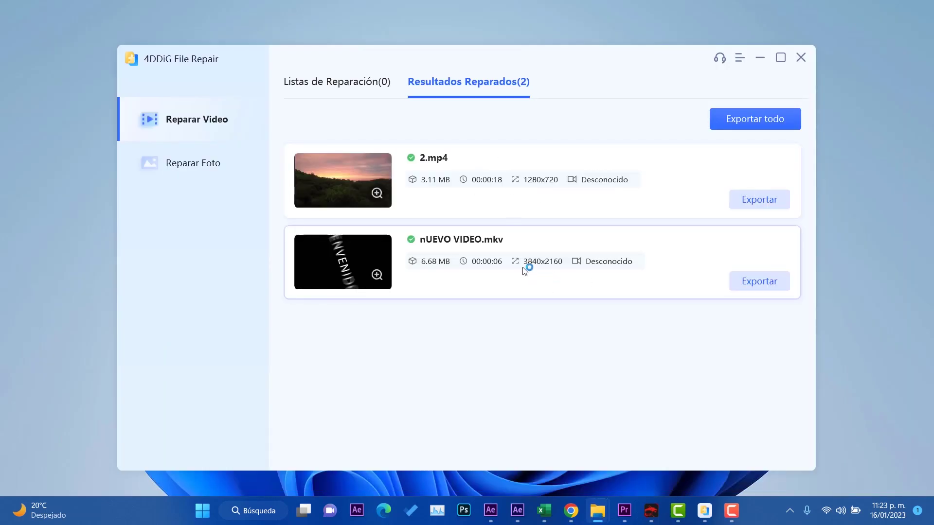
Step: Open the photo repair section of 4DDiG File Repair
click(222, 162)
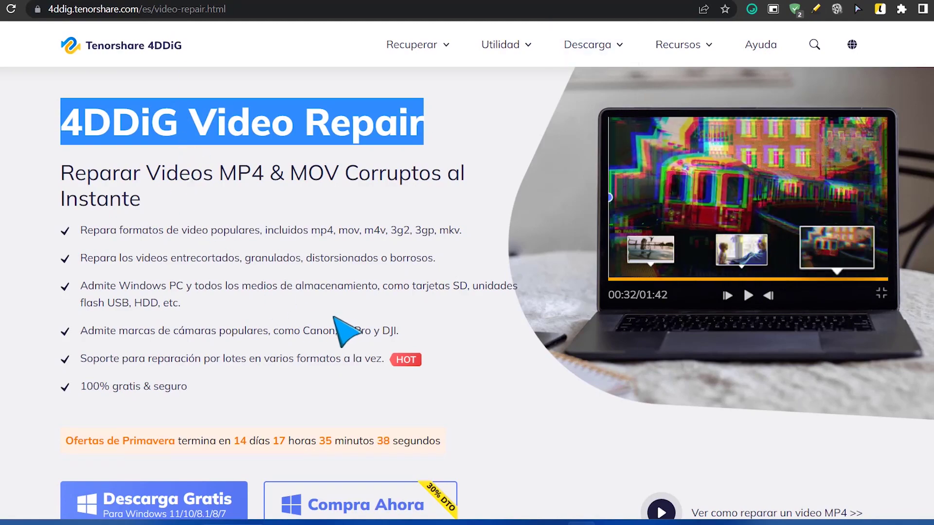
Step: Review the 4DDiG Video Repair web page, including its download options, repairable video problems, repair tips and frequently asked questions
scroll(538, 316, down, 15)
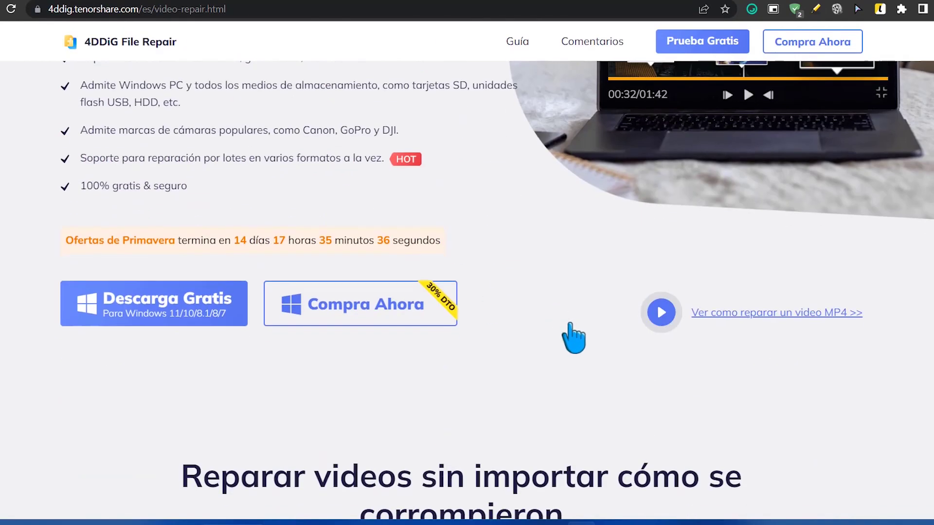
scroll(547, 373, down, 1)
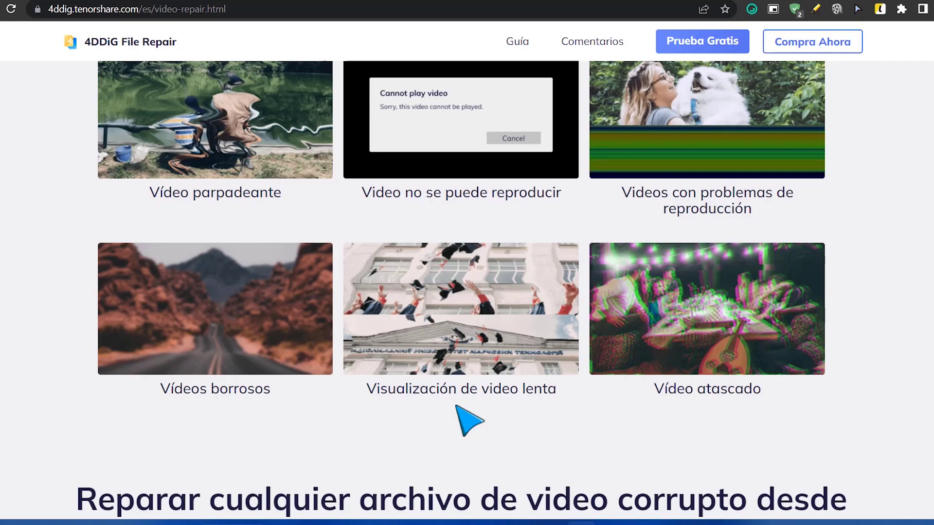
scroll(489, 414, down, 10)
scroll(558, 397, down, 15)
scroll(555, 389, up, 6)
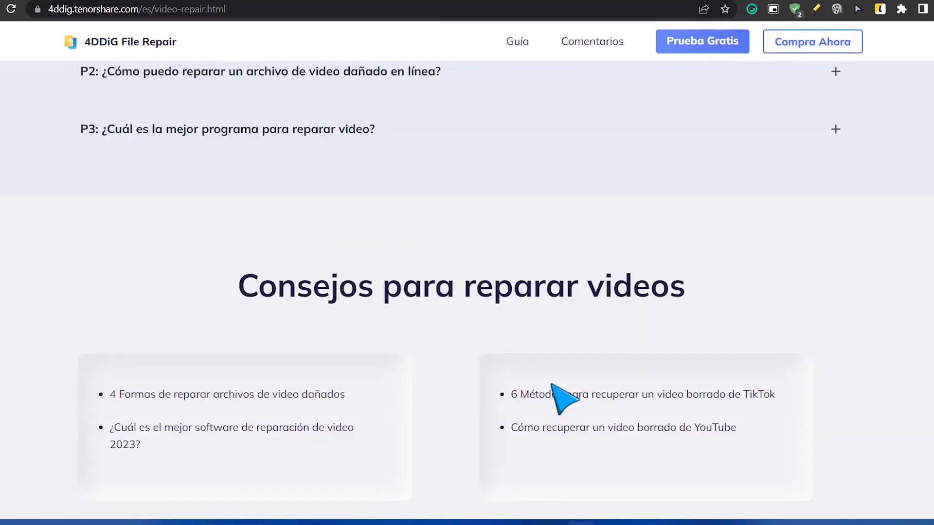
scroll(552, 386, up, 6)
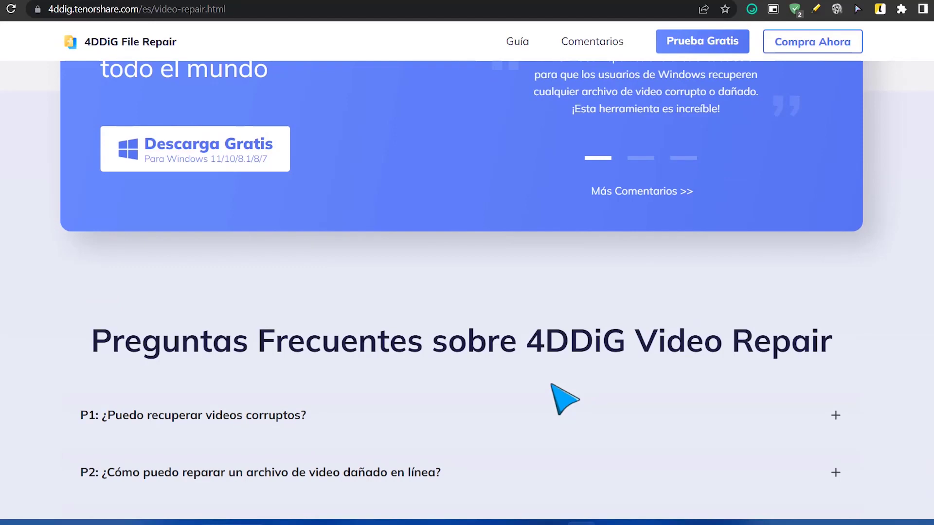